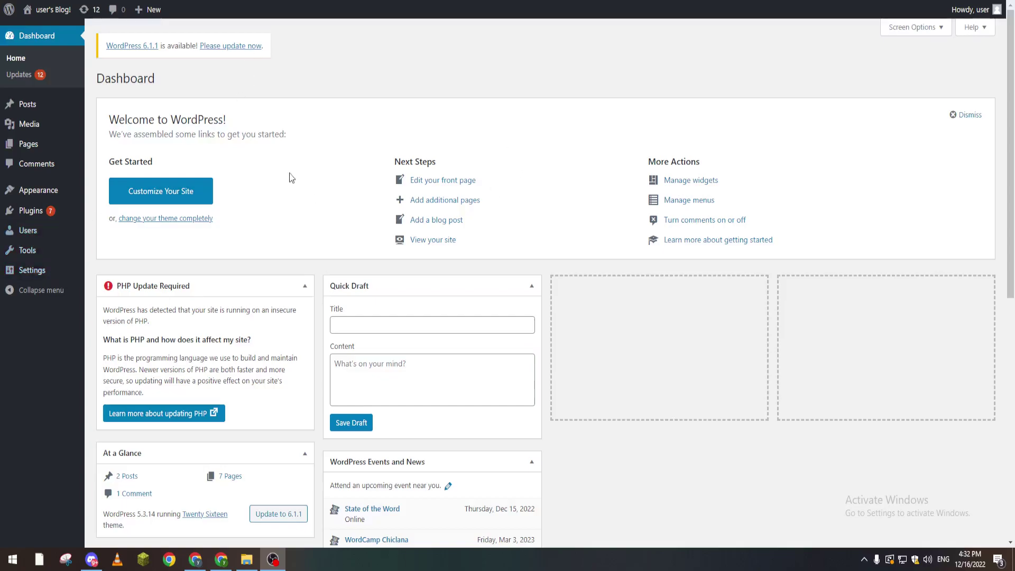
Step: Go via the dashboard to Plugins > Add New and search the directory for 'offline'
left_click(31, 269)
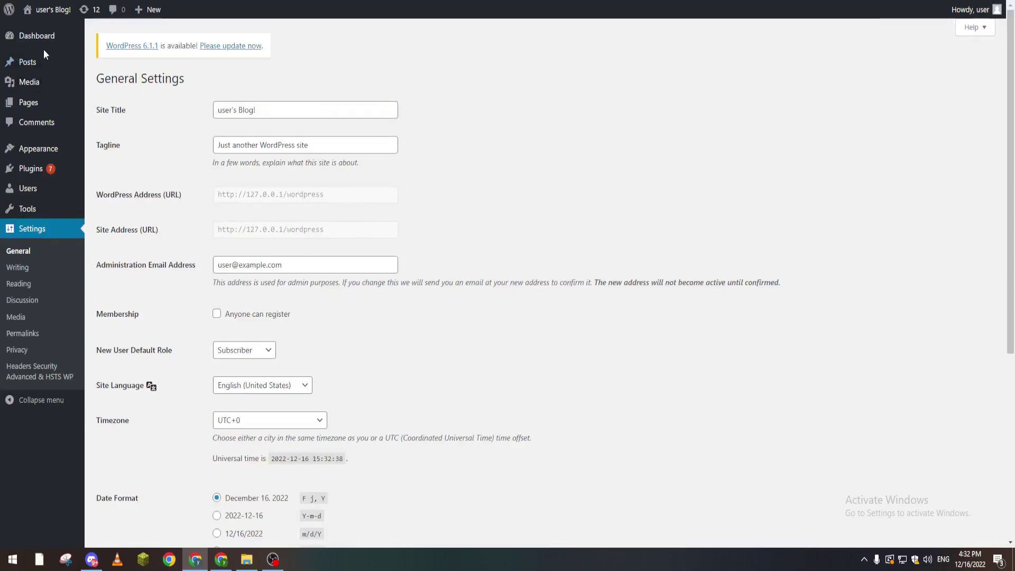
left_click(36, 36)
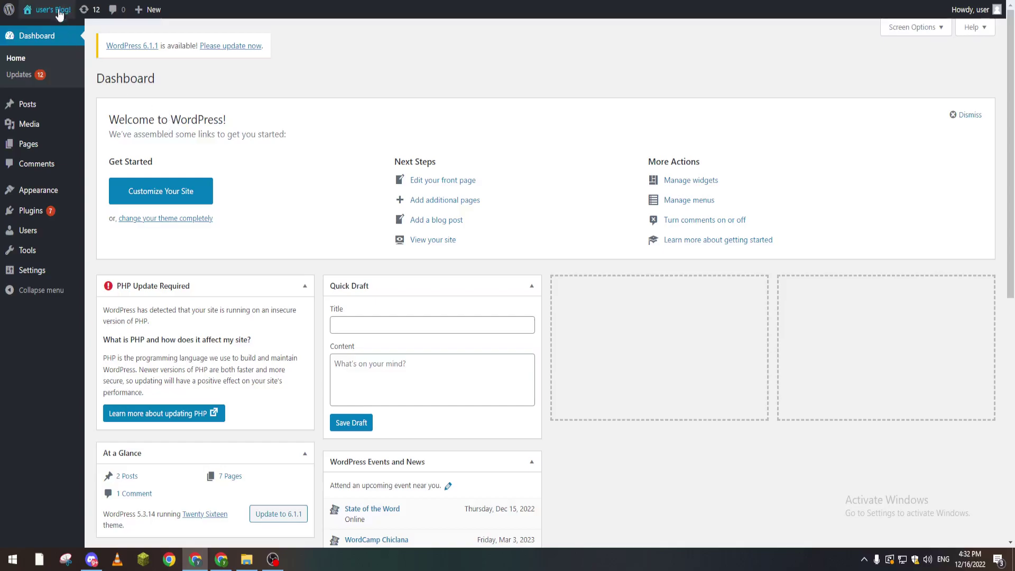
left_click(31, 210)
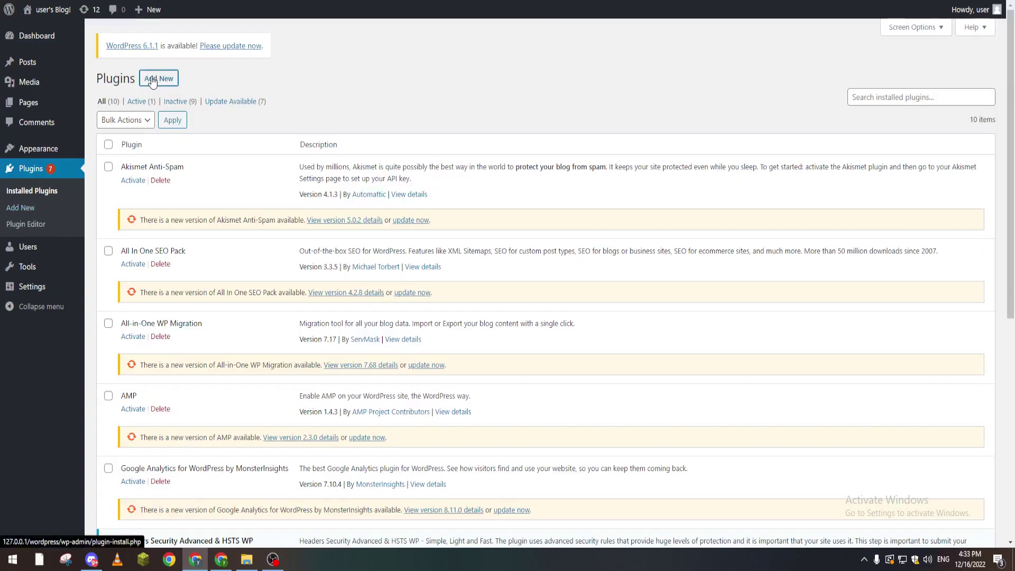
left_click(154, 82)
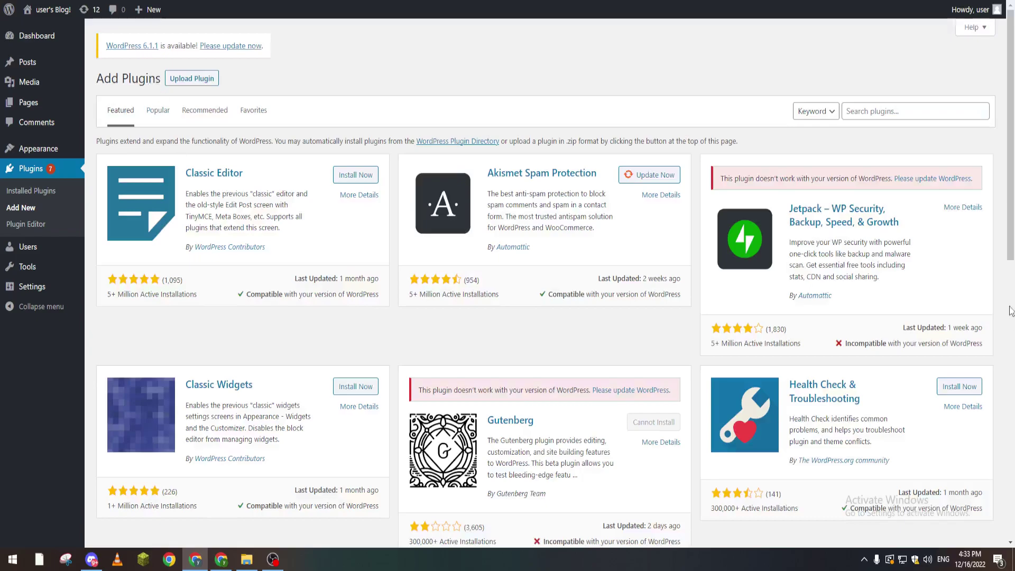
mouse_move(1010, 119)
left_mouse_down()
mouse_move(993, 481)
mouse_move(972, 125)
left_mouse_up()
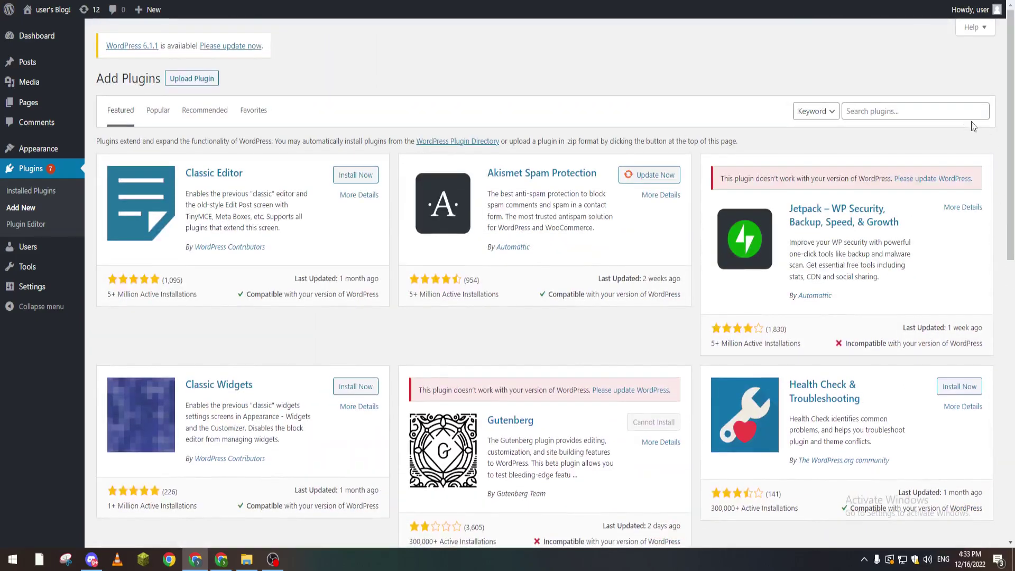
left_click(888, 111)
type("offline")
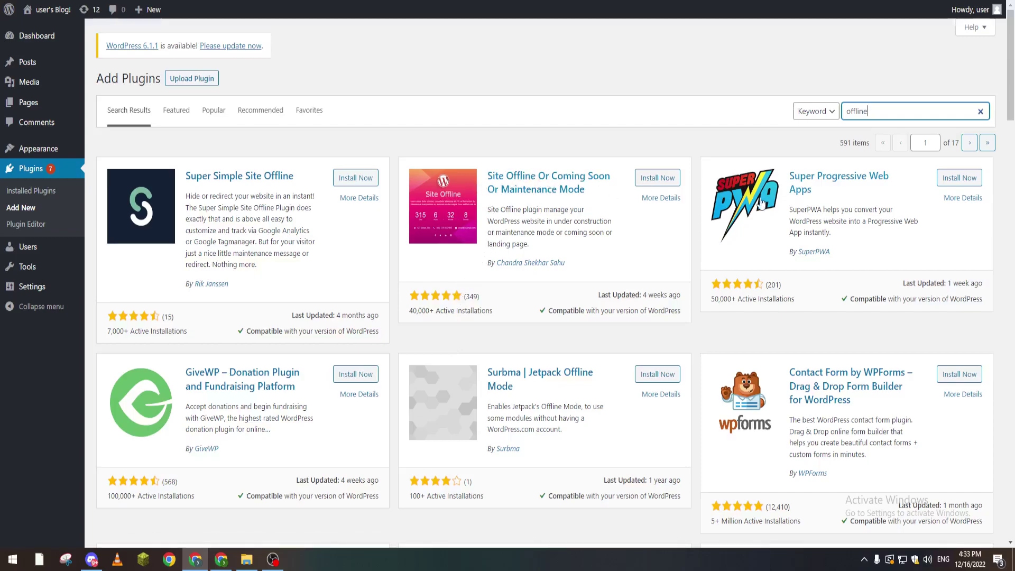
Step: Install and activate Site Offline Or Coming Soon, filter to Active plugins, and open Site Offline
left_click(654, 179)
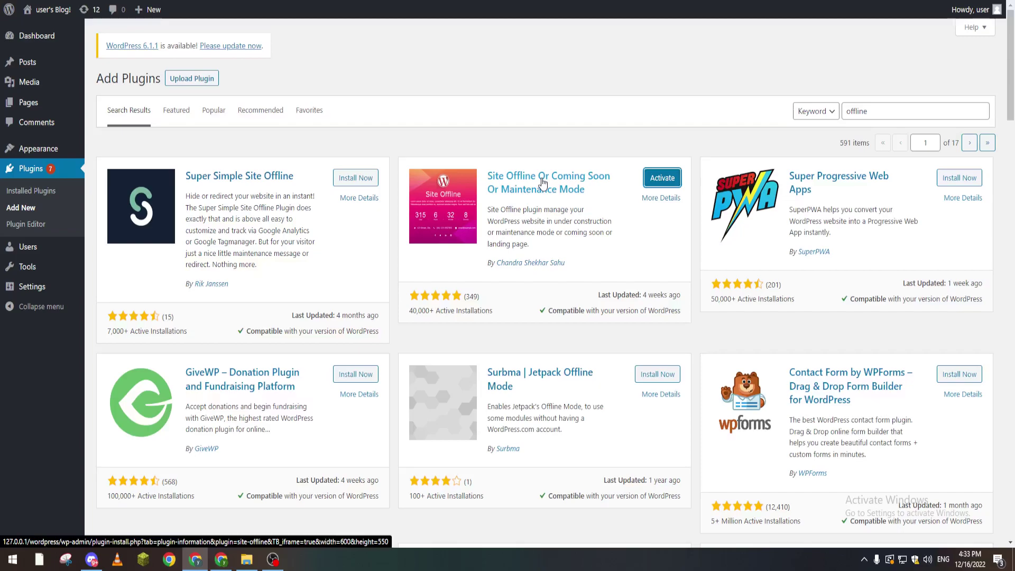
left_click(662, 178)
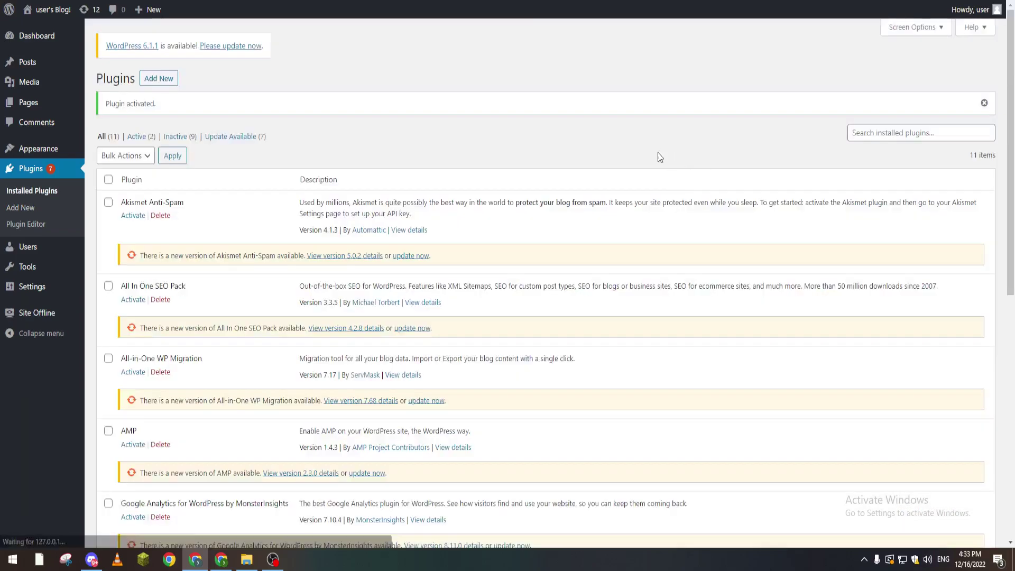
left_click(137, 137)
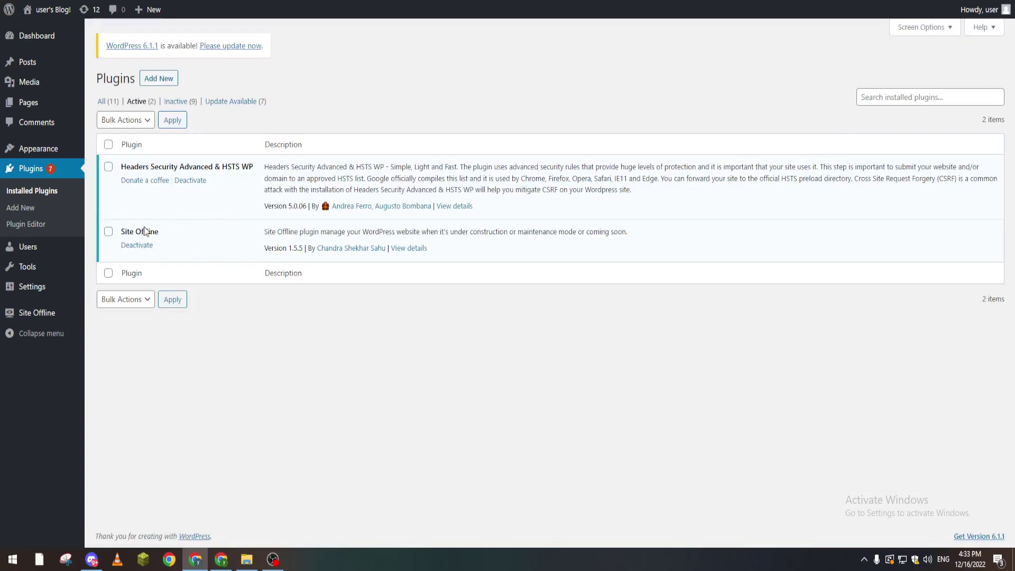
left_click(36, 313)
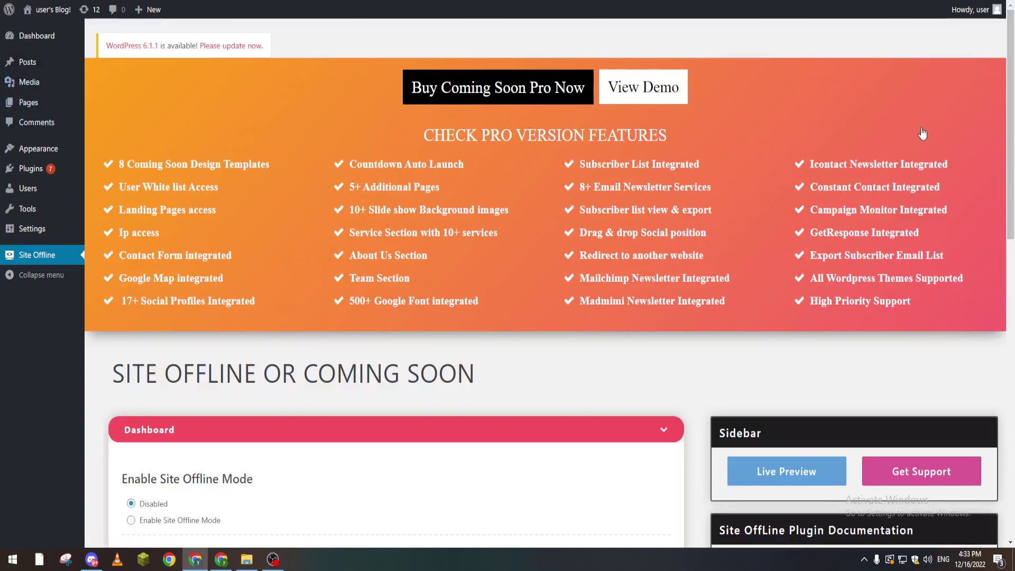
left_click_drag(1010, 96, 1011, 136)
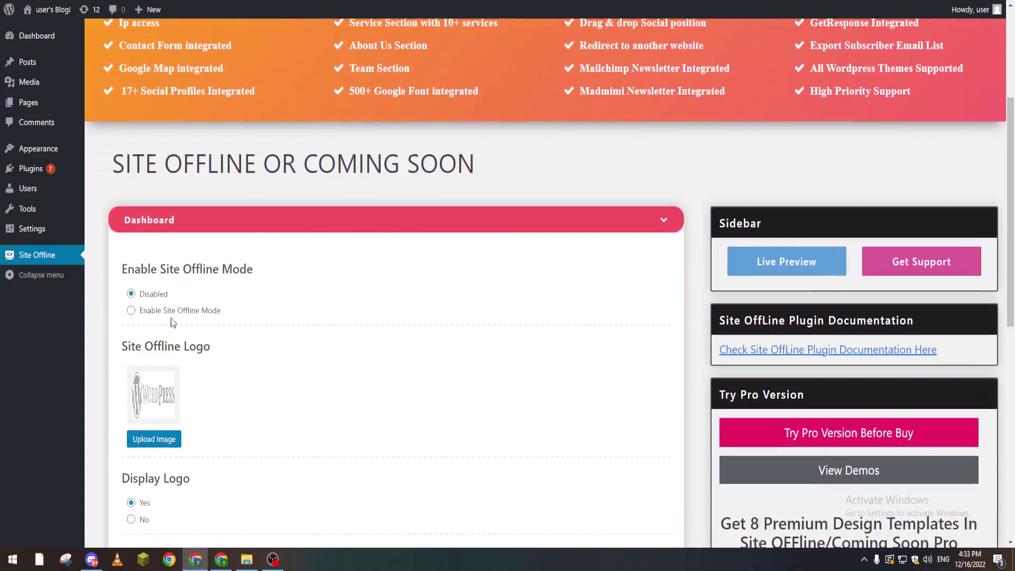
Step: Turn on Enable Site Offline Mode, set Display Logo to No, and save the settings
left_click(131, 310)
left_click_drag(1011, 211, 1011, 262)
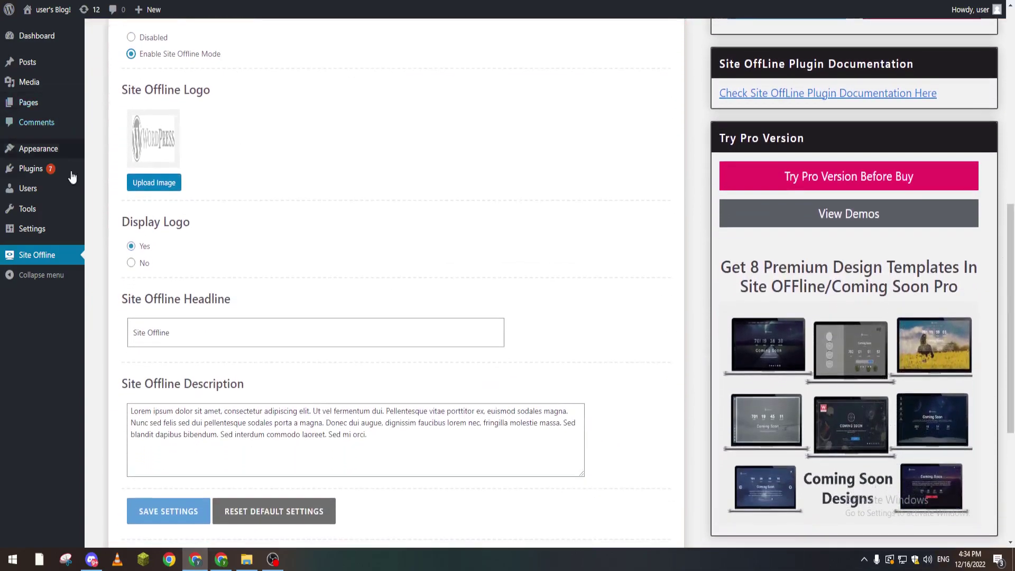
left_click(131, 262)
left_click(197, 333)
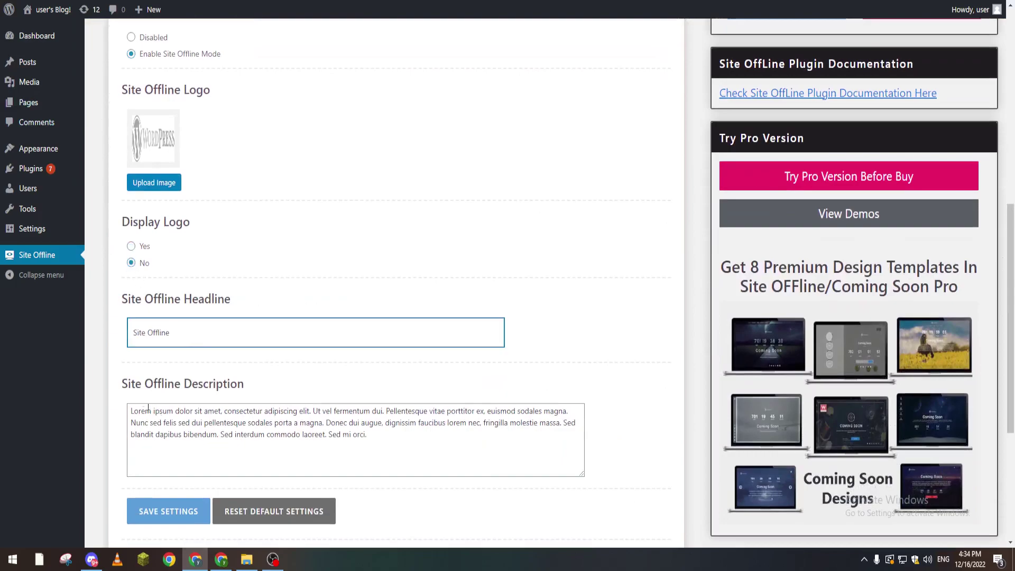
left_click(168, 510)
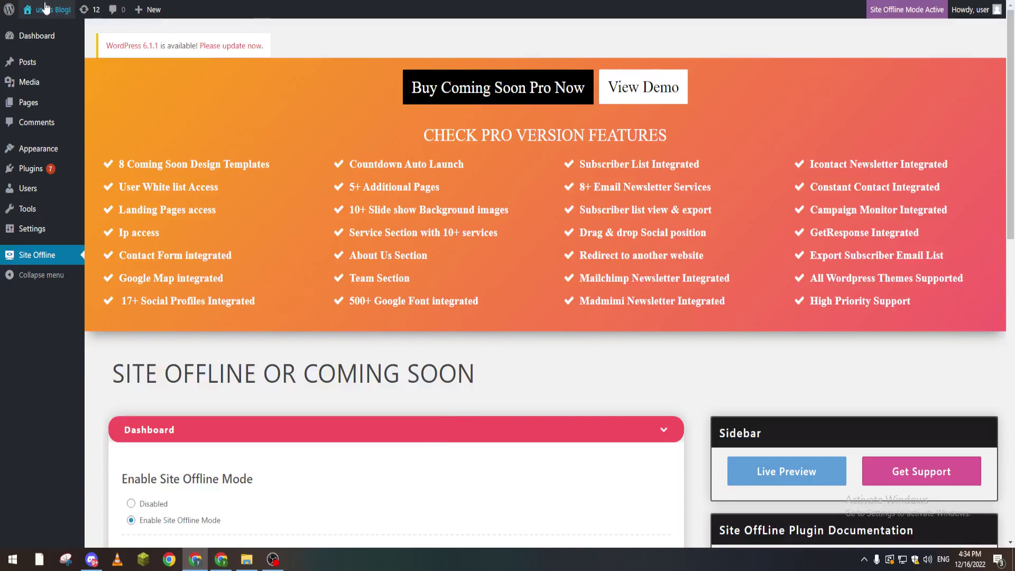
Step: Choose Visit Site from the admin bar's site-name menu to view the front page
mouse_move(52, 10)
right_click(44, 31)
left_click(79, 35)
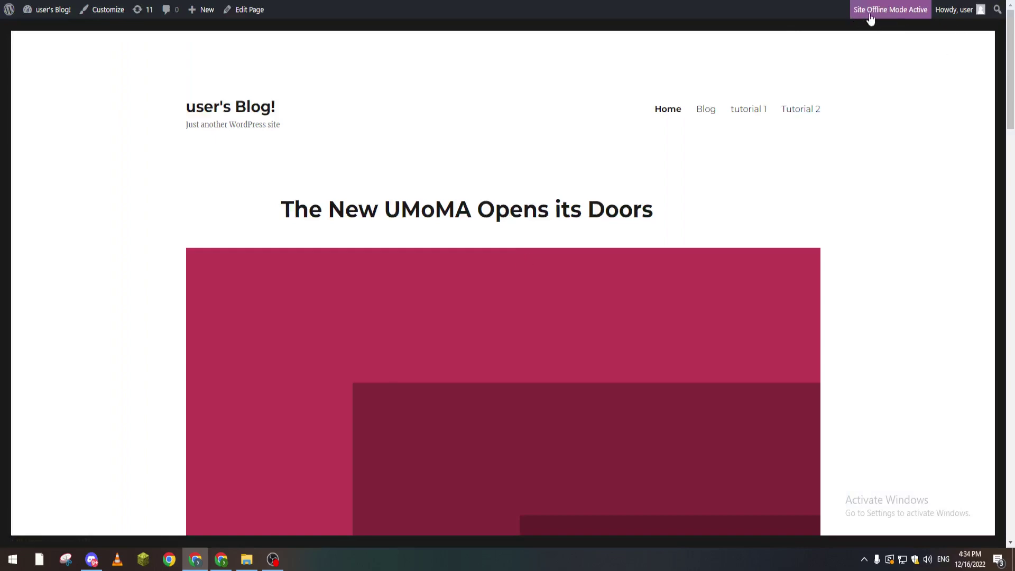
mouse_move(1010, 80)
left_mouse_down()
mouse_move(987, 276)
mouse_move(931, 36)
left_mouse_up()
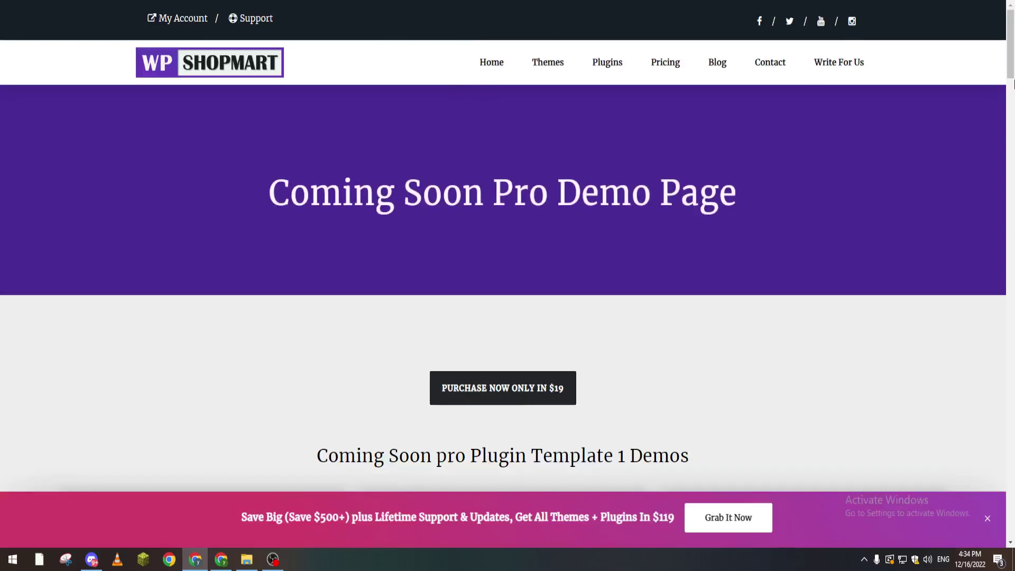
scroll(377, 168, "down", 4)
scroll(377, 169, "up", 4)
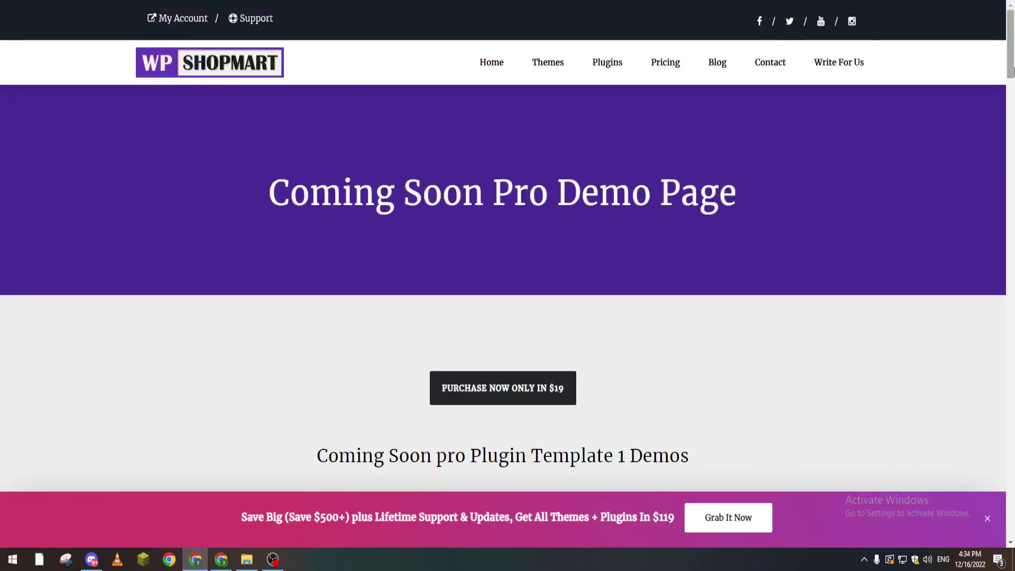
left_click_drag(1010, 40, 1007, 103)
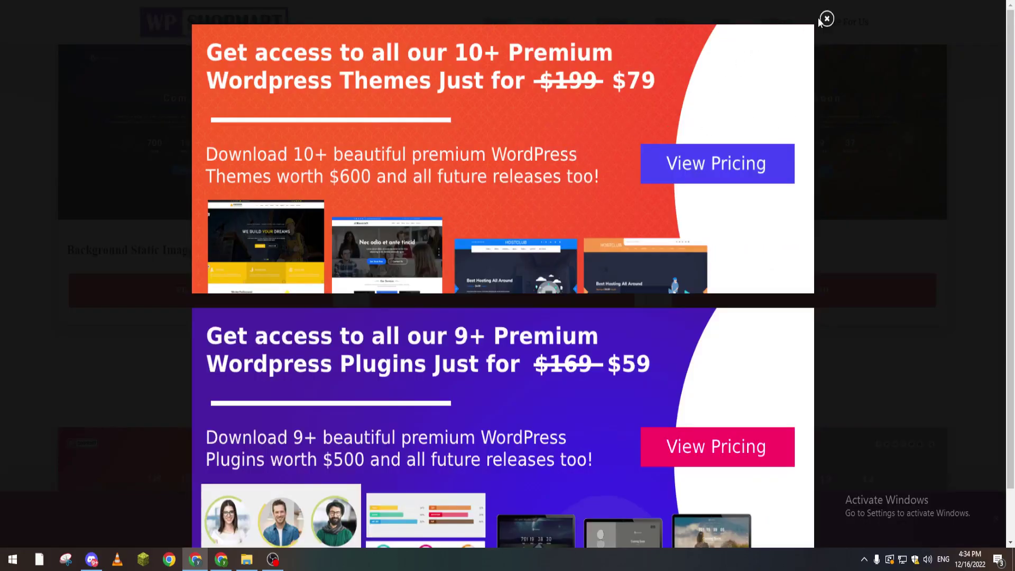
Step: Close the Coming Soon Pro demo popup and return to the WordPress admin tab
left_click(825, 18)
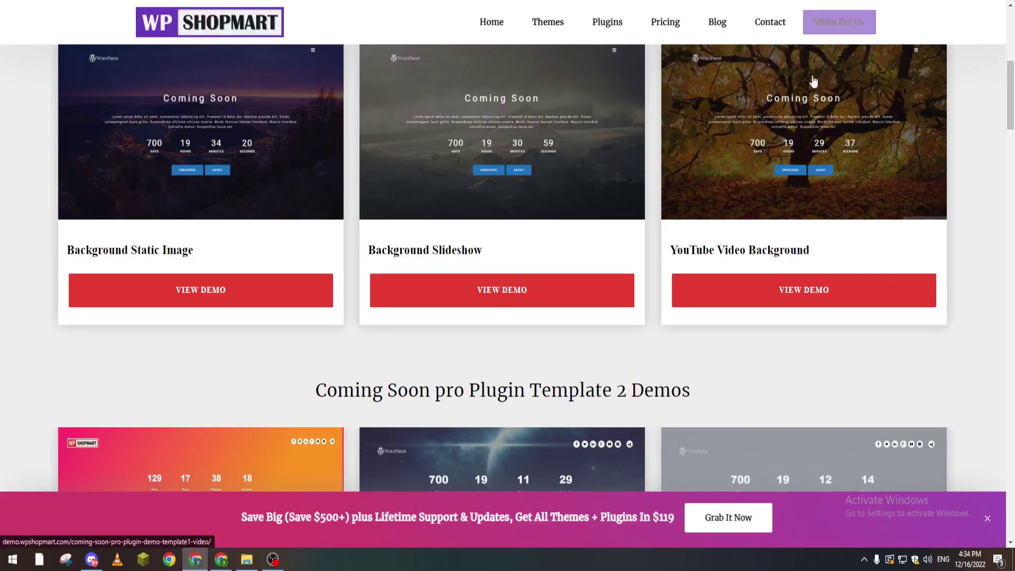
left_click_drag(1009, 95, 1006, 183)
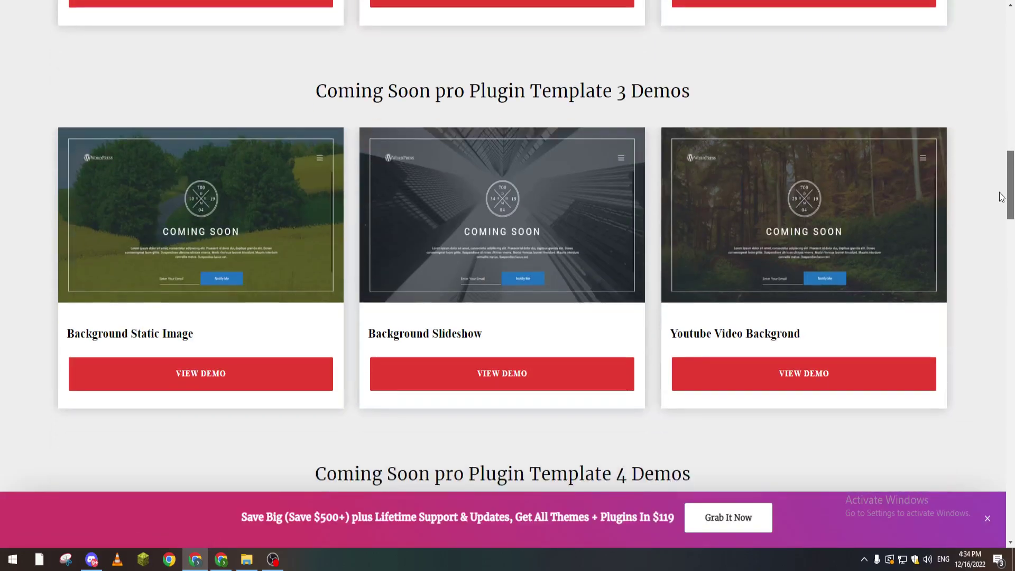
key("ctrl+Tab")
left_click_drag(1009, 147, 1005, 226)
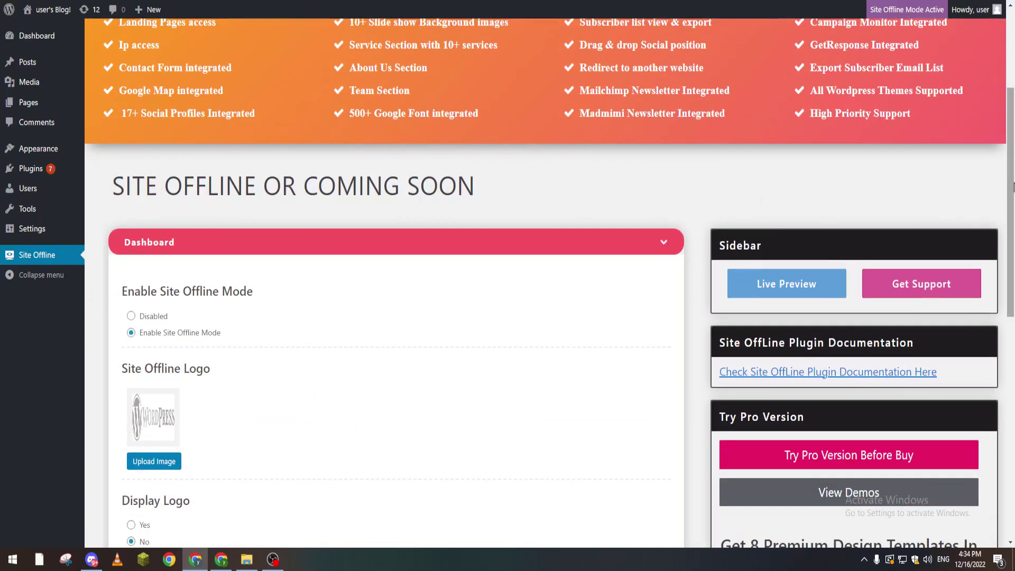
left_click_drag(1009, 199, 1009, 32)
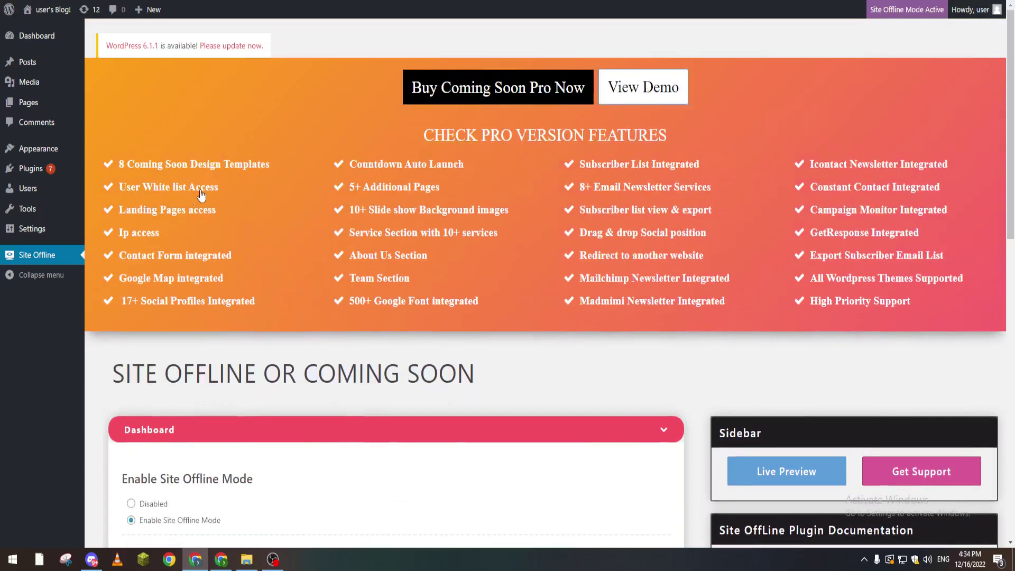
scroll(980, 238, "down", 10)
scroll(979, 357, "down", 8)
scroll(976, 444, "down", 5)
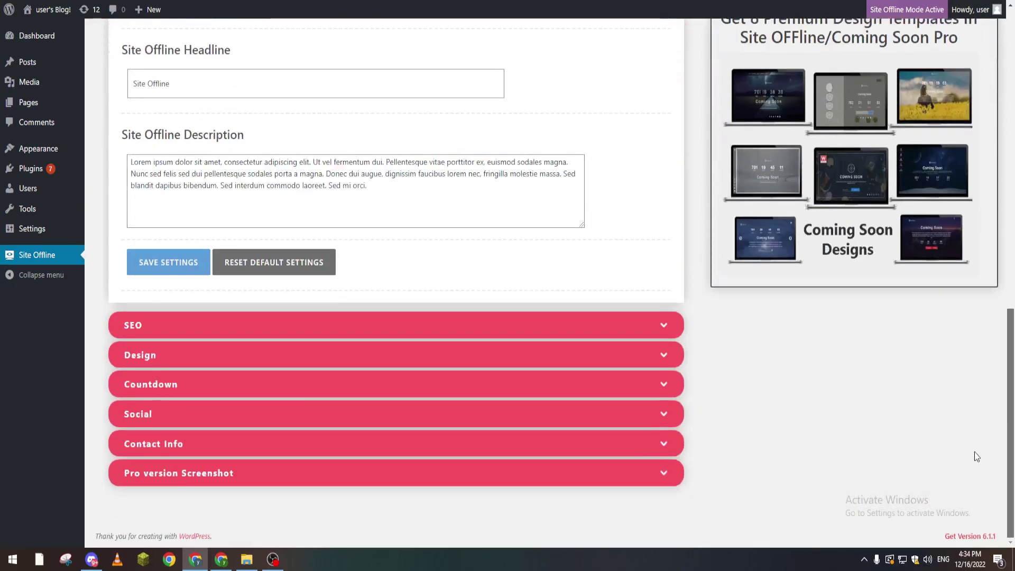
left_click(150, 325)
left_click(187, 362)
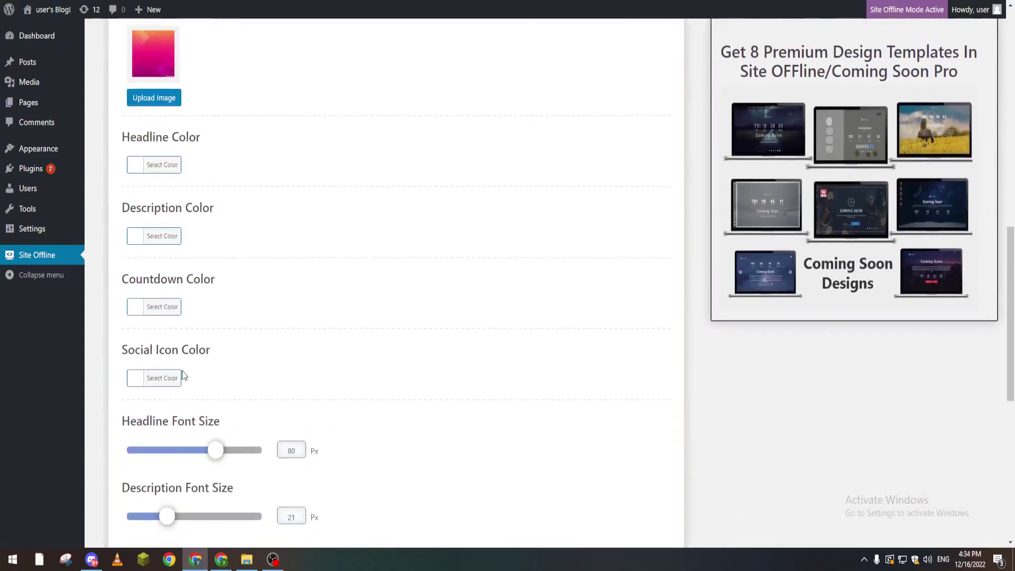
scroll(991, 436, "down", 10)
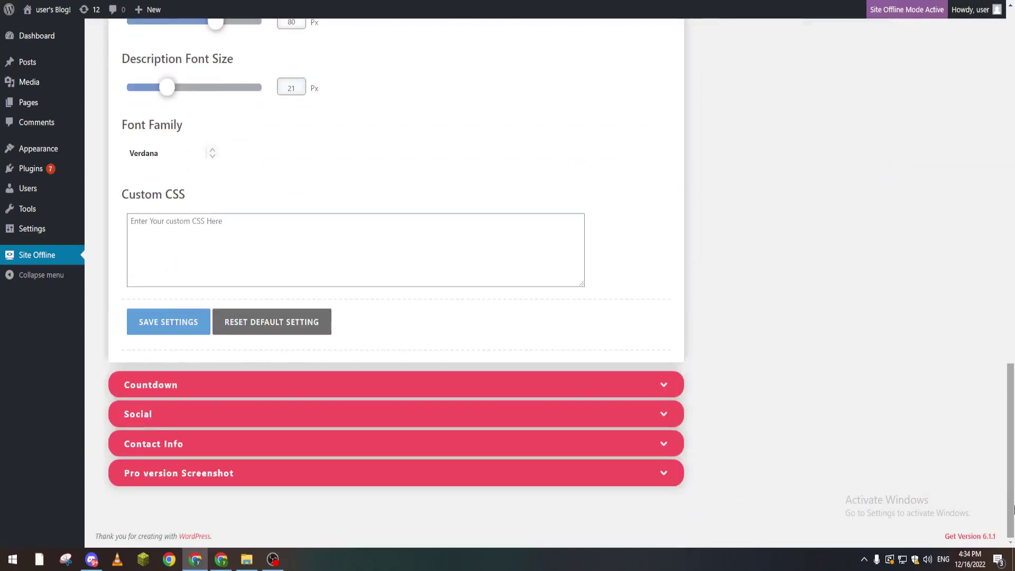
left_click_drag(1010, 444, 1007, 32)
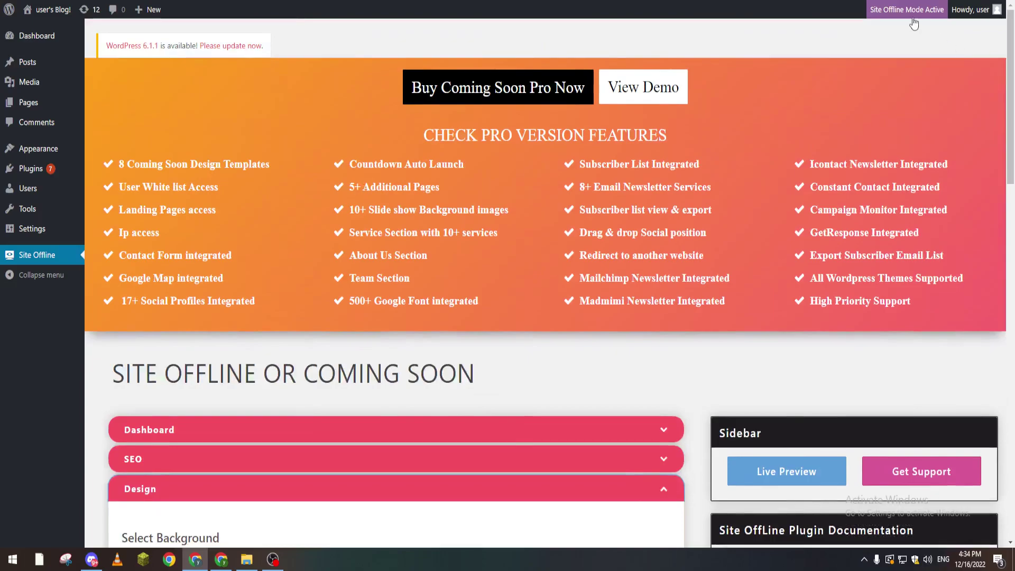
left_click(907, 11)
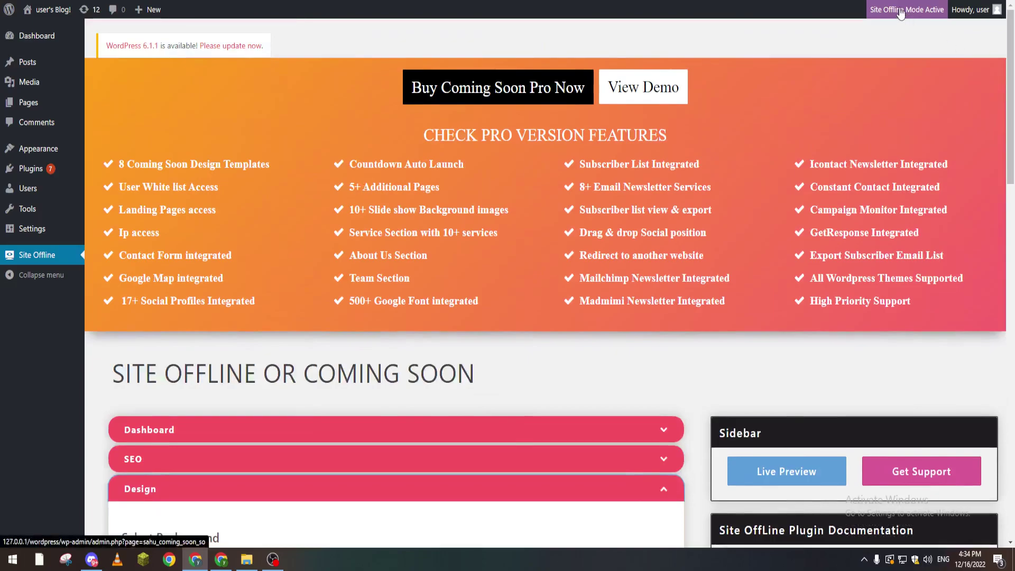